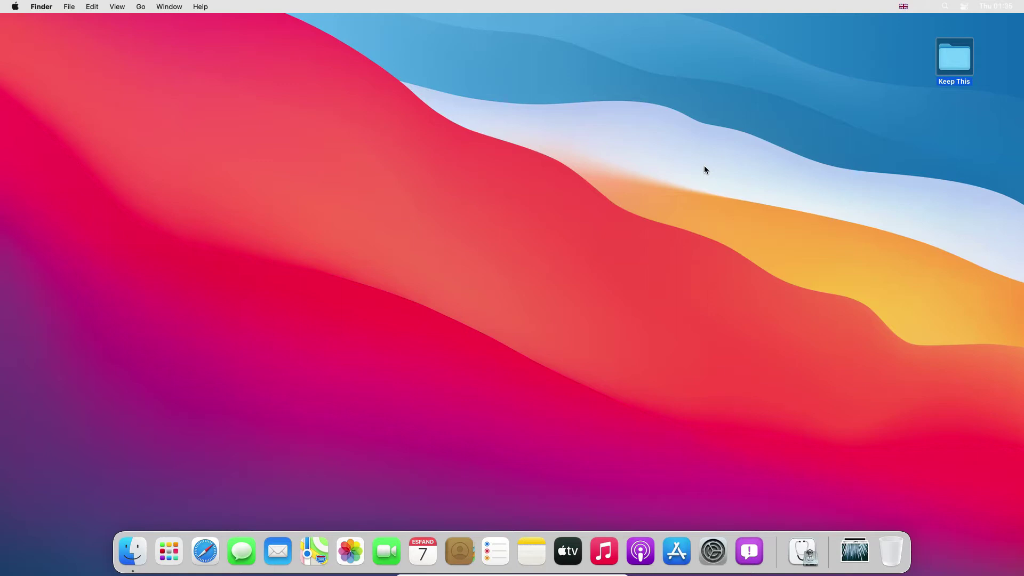
- Launch Disk Utility from Applications > Utilities in a new Finder window
{"action": "left_click", "coordinate": [136, 552]}
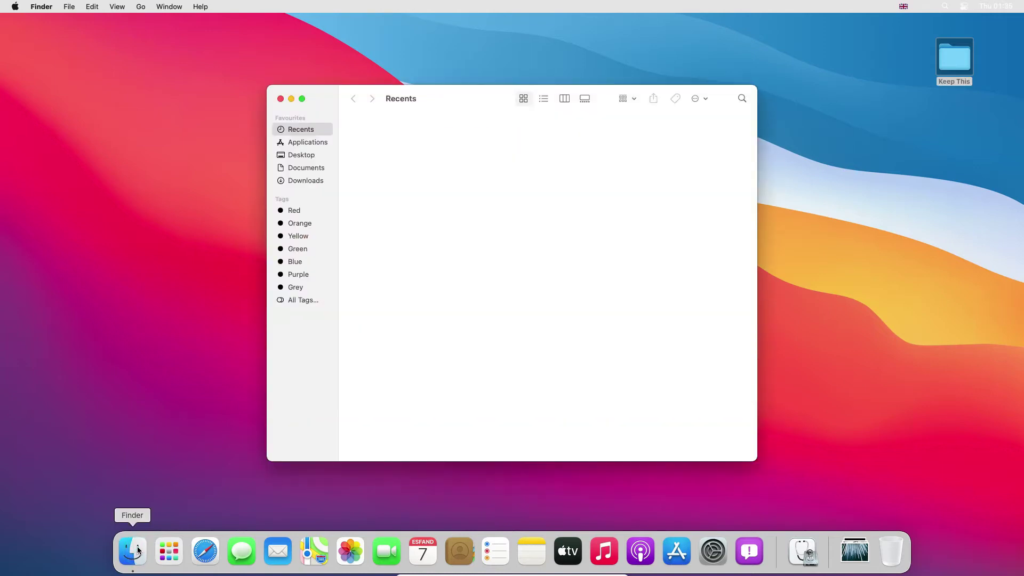
{"action": "left_click", "coordinate": [307, 143]}
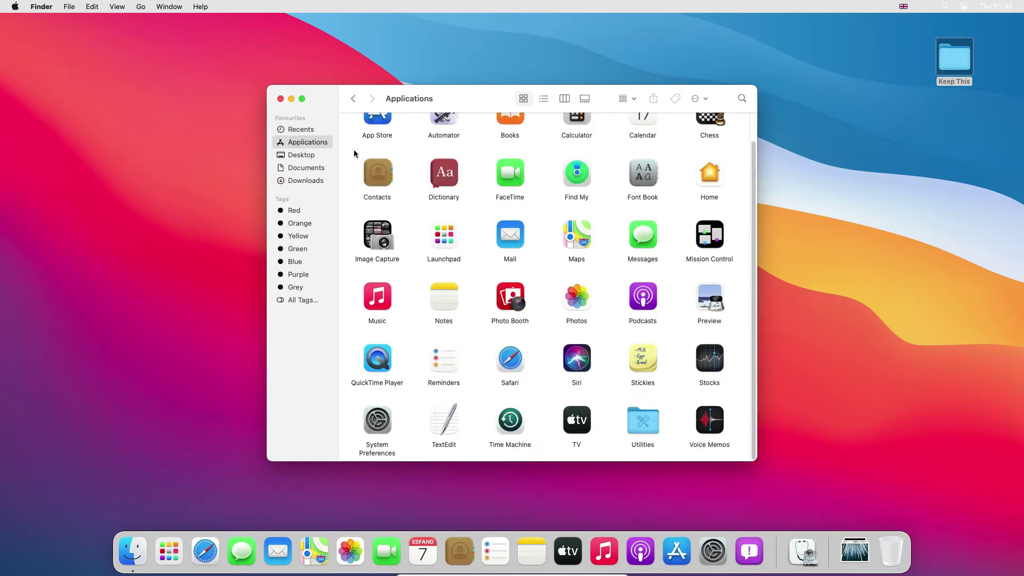
{"action": "double_click", "coordinate": [641, 421]}
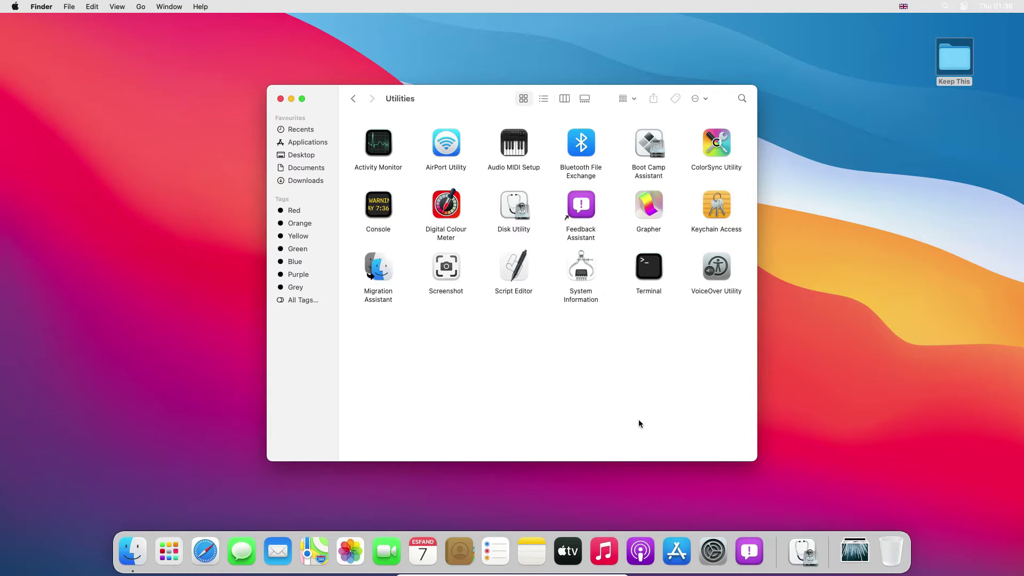
{"action": "double_click", "coordinate": [513, 208]}
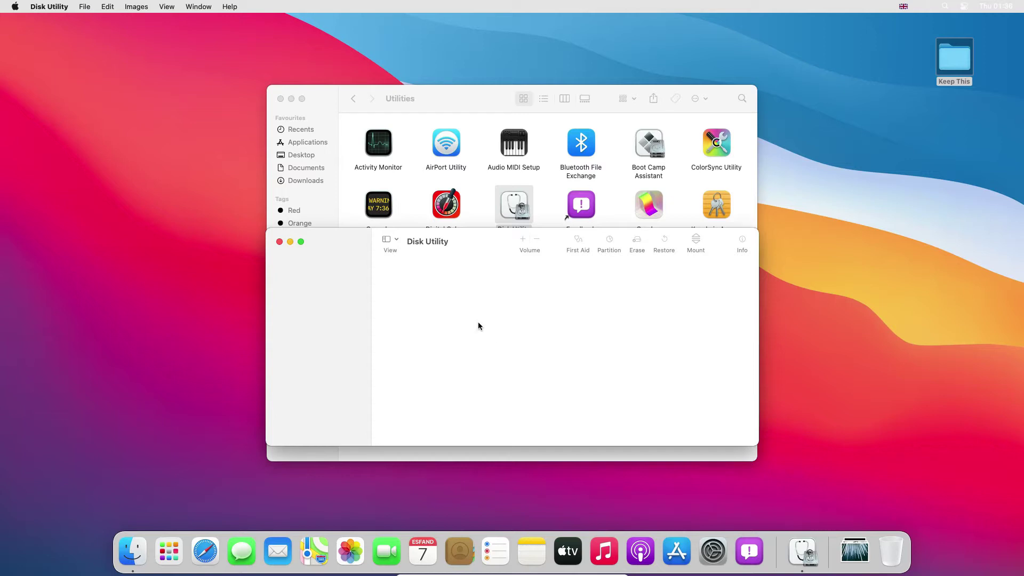
- Start a new blank disk image and name the file 'Youtube Files'
{"action": "left_click", "coordinate": [84, 8]}
{"action": "mouse_move", "coordinate": [98, 25]}
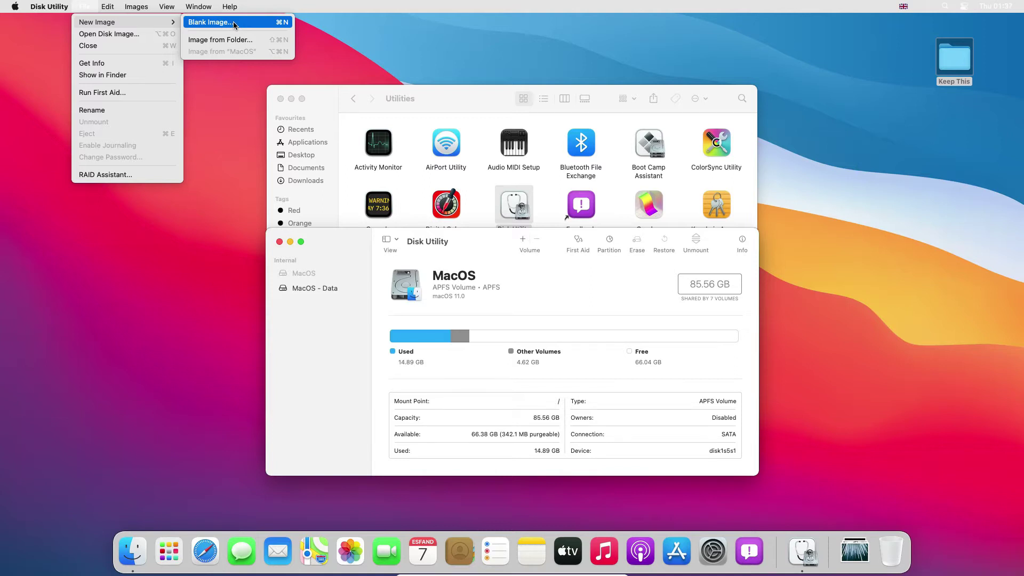
{"action": "left_click", "coordinate": [235, 23]}
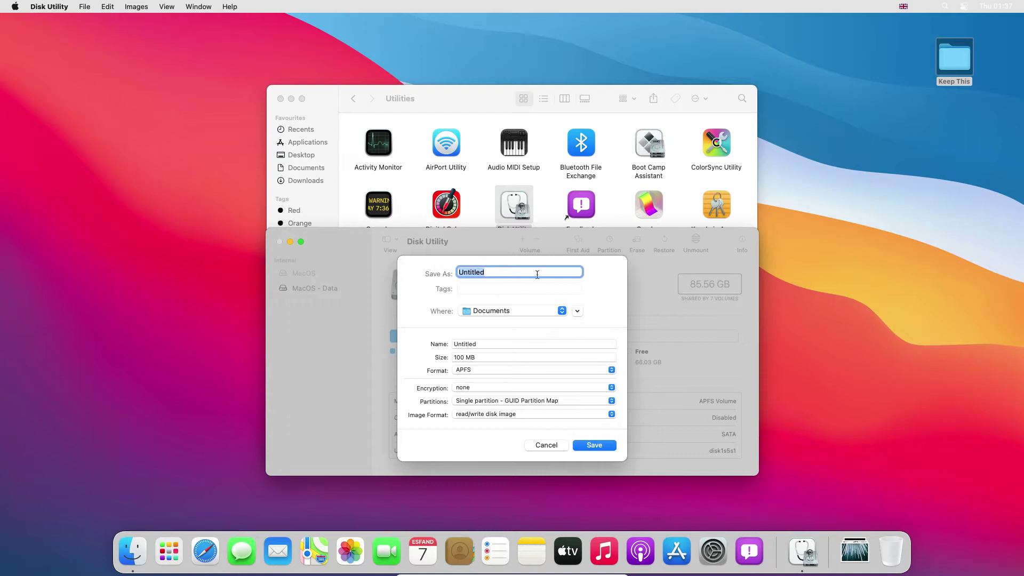
{"action": "key", "text": "BackSpace"}
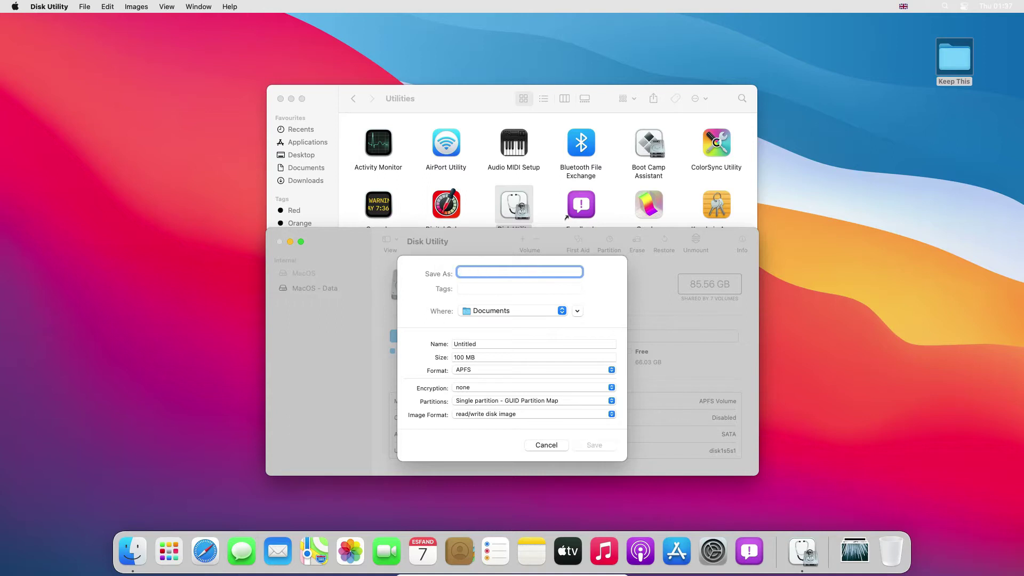
{"action": "type", "text": "Youtub"}
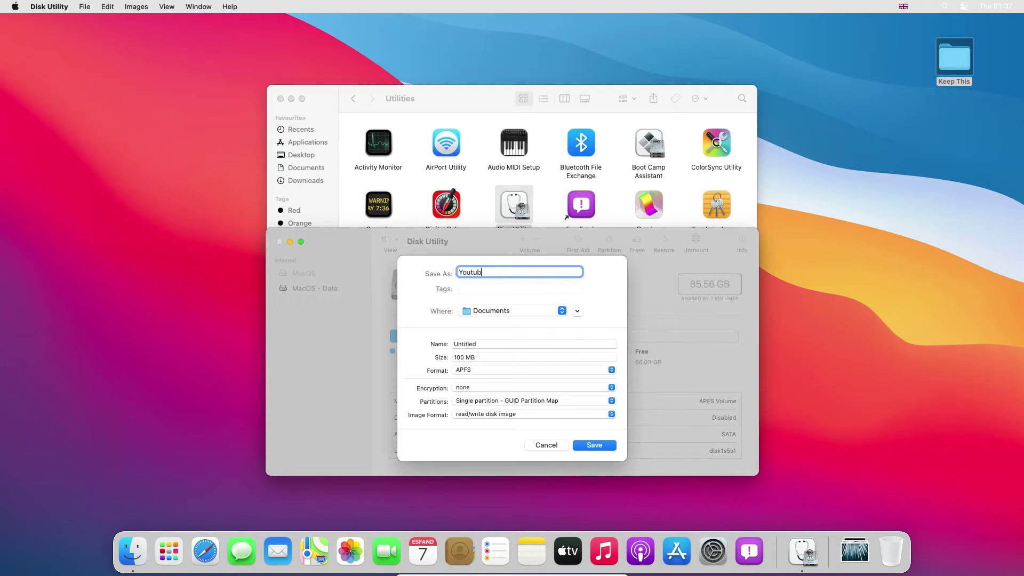
{"action": "type", "text": "e Files"}
- Keep the image in Documents and name its volume 'YoutubeFiles'
{"action": "left_click", "coordinate": [541, 314]}
{"action": "double_click", "coordinate": [486, 346]}
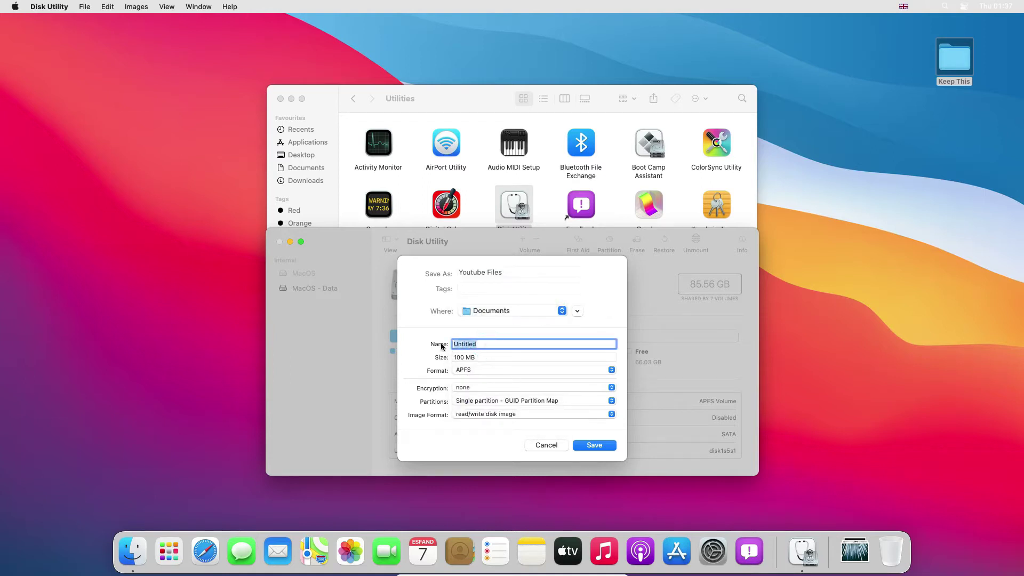
{"action": "key", "text": "BackSpace"}
{"action": "type", "text": "YoutubeFiles"}
- Set size 10000, format Mac OS Extended (Case-sensitive, Journaled), and 256-bit AES encryption
{"action": "key", "text": "Tab"}
{"action": "type", "text": "10000"}
{"action": "left_click", "coordinate": [512, 370]}
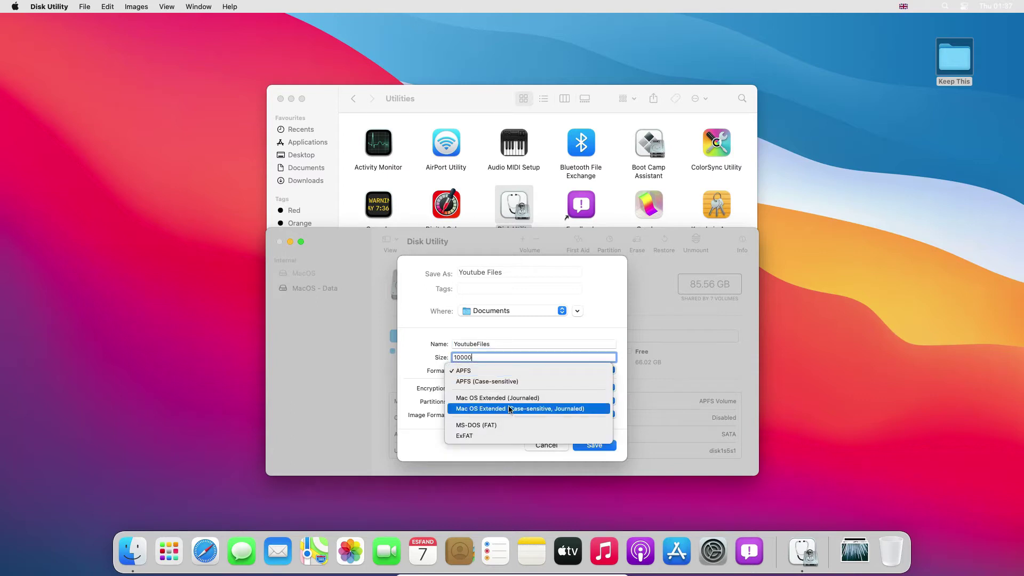
{"action": "left_click", "coordinate": [553, 409]}
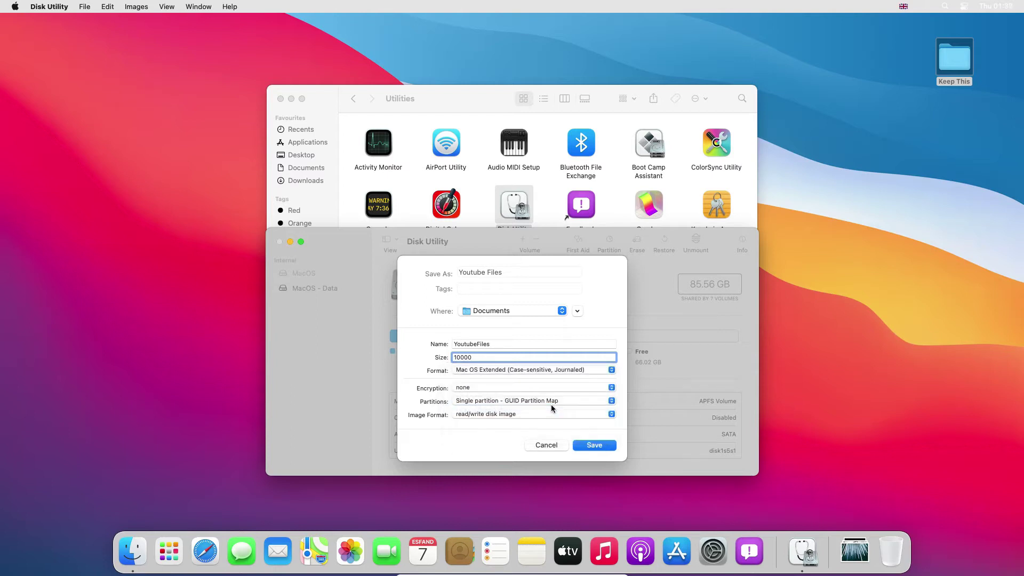
{"action": "left_click", "coordinate": [525, 388]}
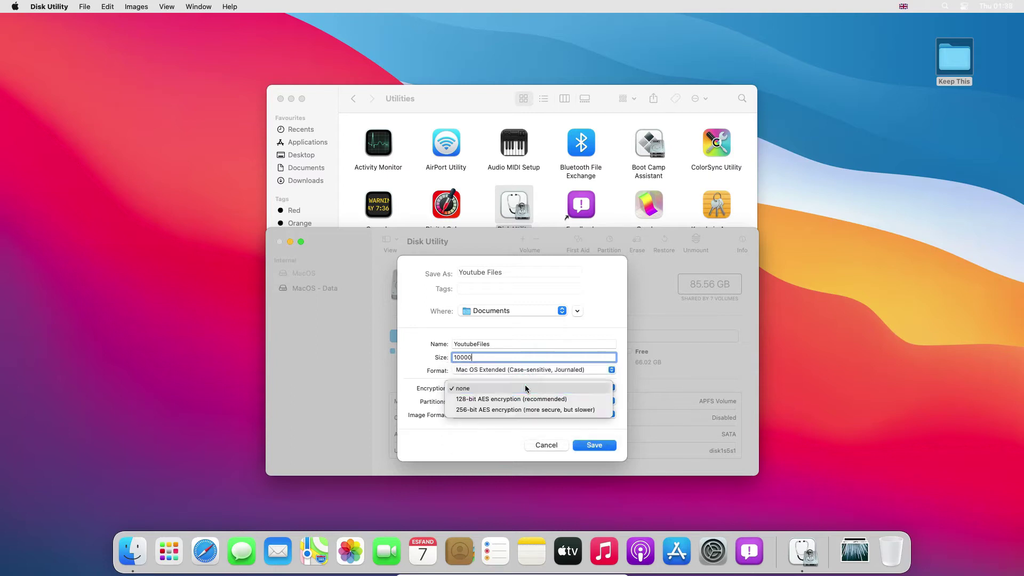
{"action": "left_click", "coordinate": [512, 410]}
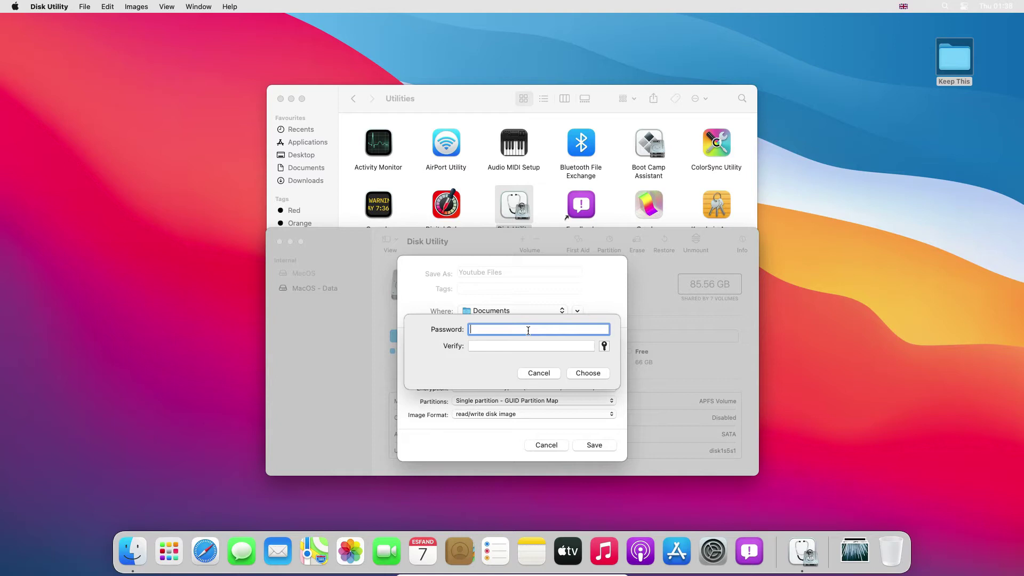
- Enter and verify the encryption password, then correct the image size to 10 GB
{"action": "type", "text": "12345678901234567"}
{"action": "key", "text": "Tab"}
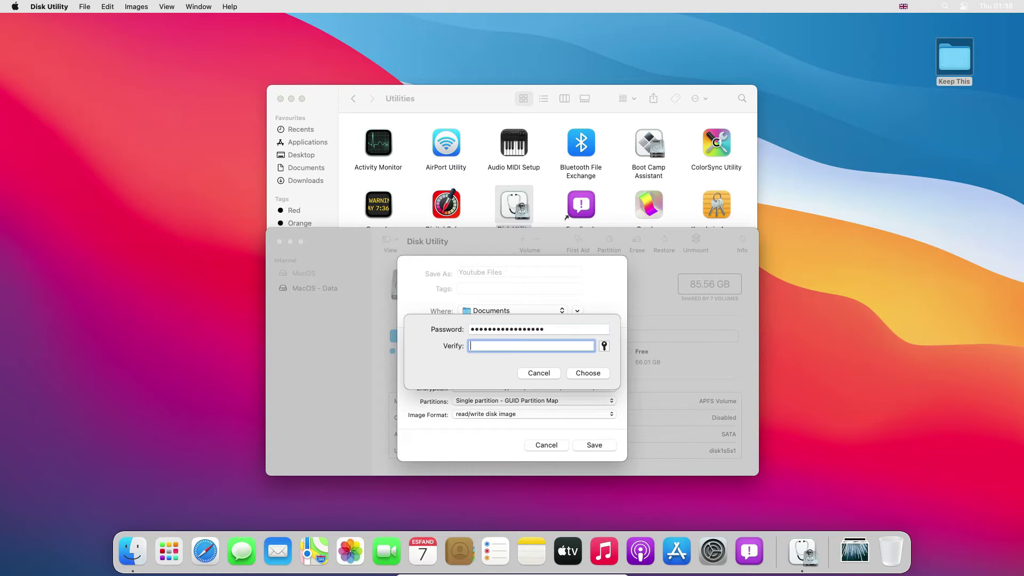
{"action": "type", "text": "1234567"}
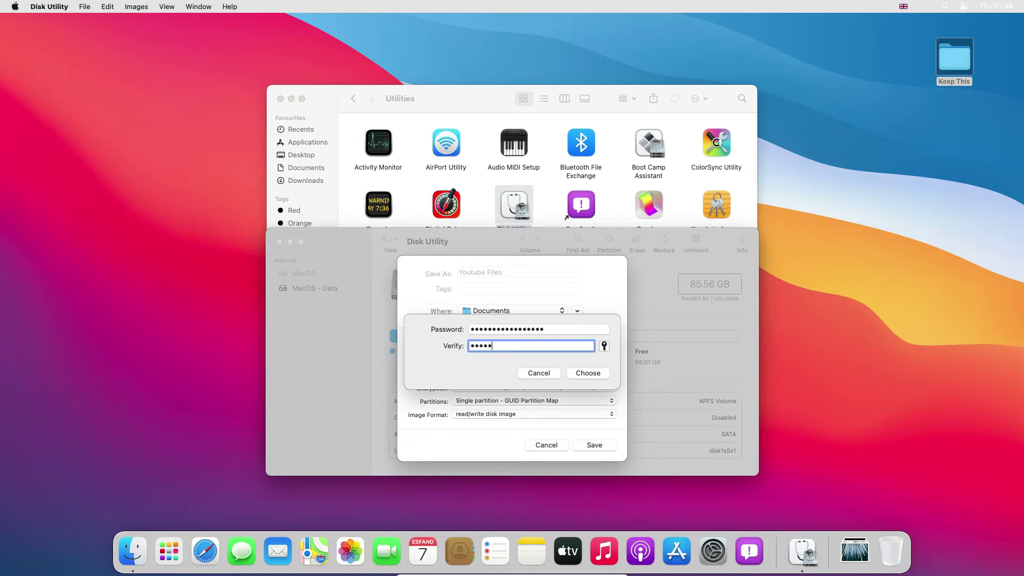
{"action": "type", "text": "8901234567"}
{"action": "left_click", "coordinate": [576, 373]}
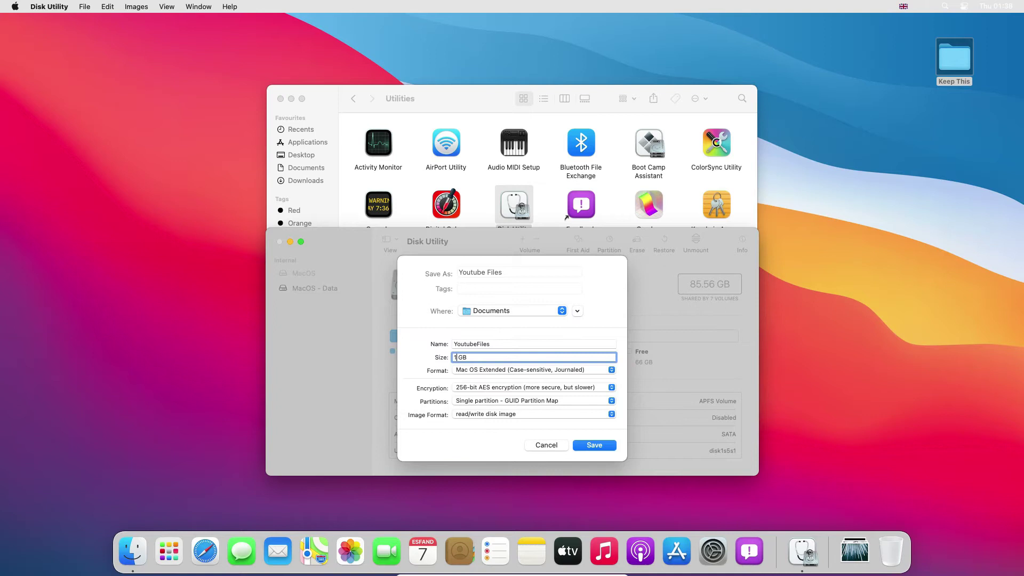
{"action": "type", "text": "0"}
- Create the encrypted image, dismiss the success report, and view the YoutubeFiles volume details
{"action": "left_click", "coordinate": [596, 446]}
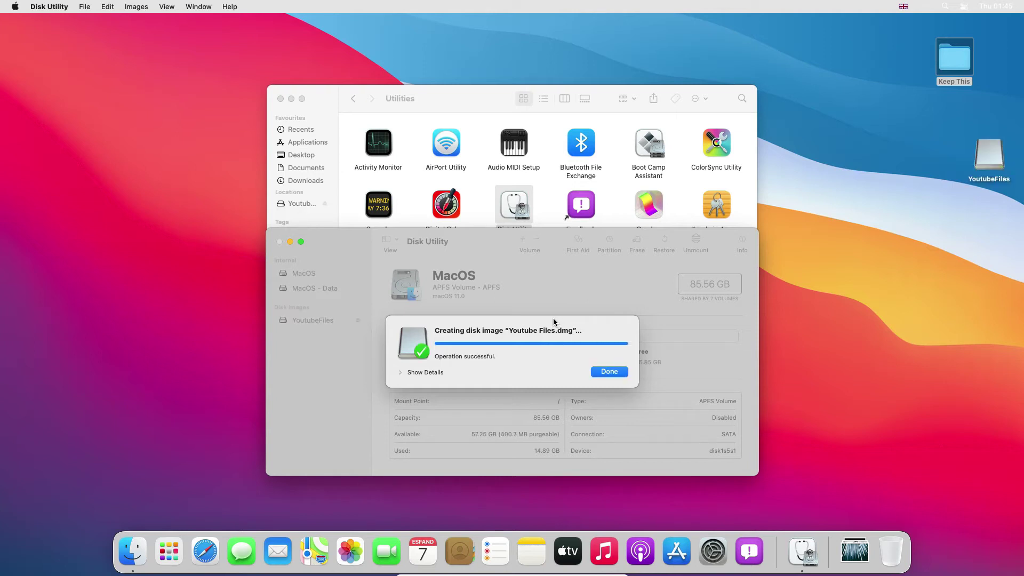
{"action": "left_click", "coordinate": [602, 371]}
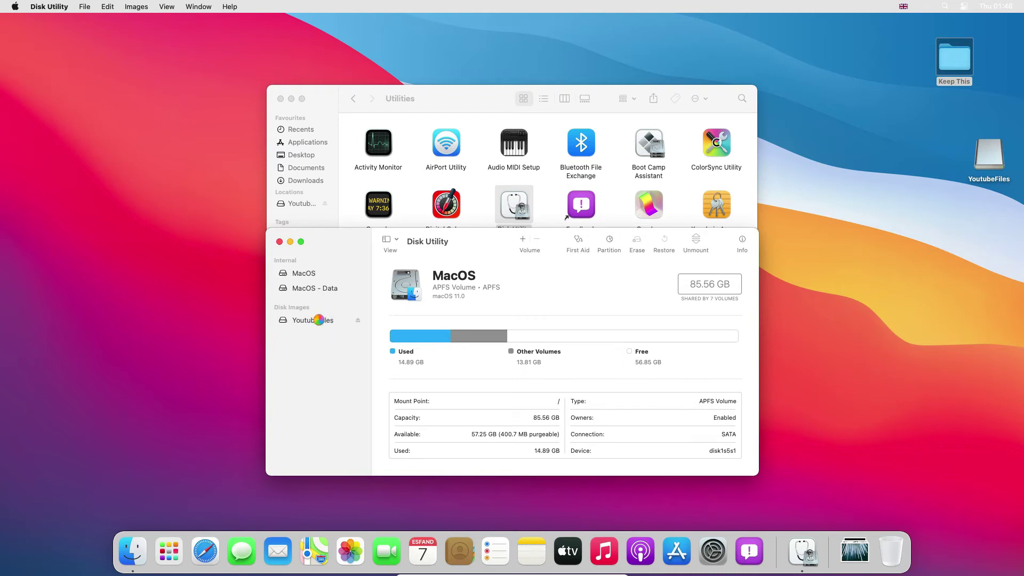
{"action": "left_click", "coordinate": [317, 320]}
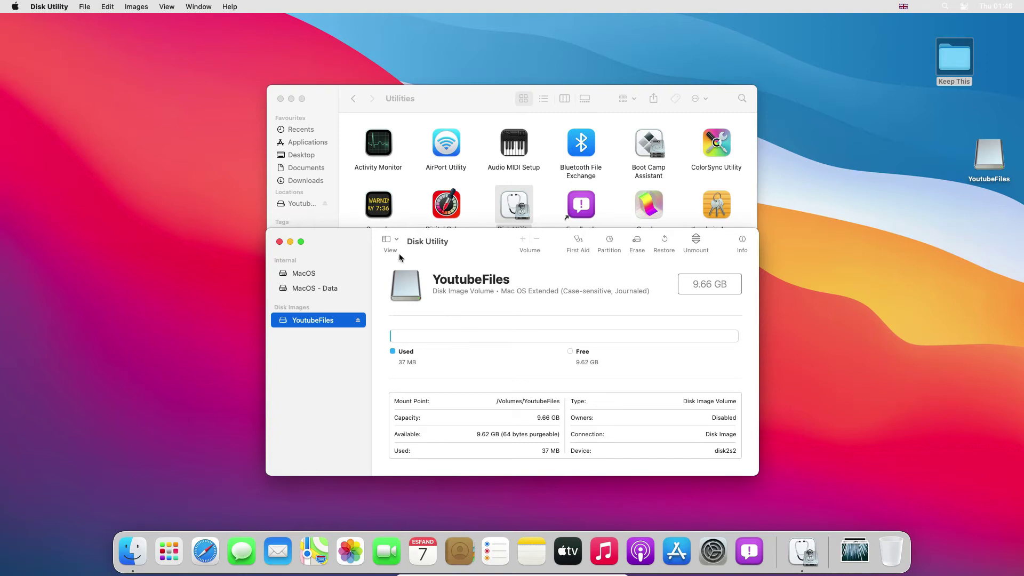
- Close Disk Utility and bring up the Downloads folder in Finder
{"action": "left_click", "coordinate": [280, 243]}
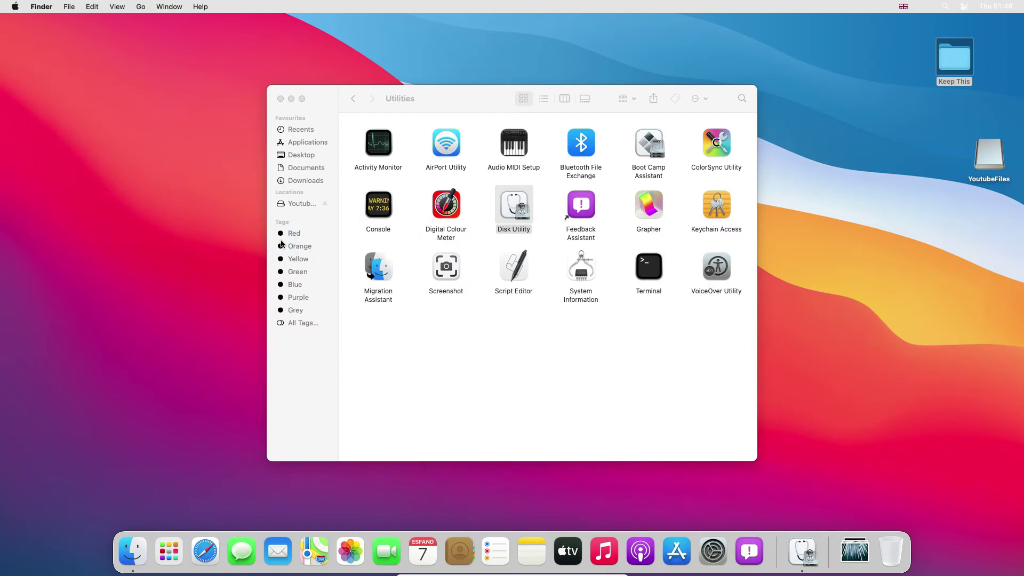
{"action": "left_click", "coordinate": [299, 204]}
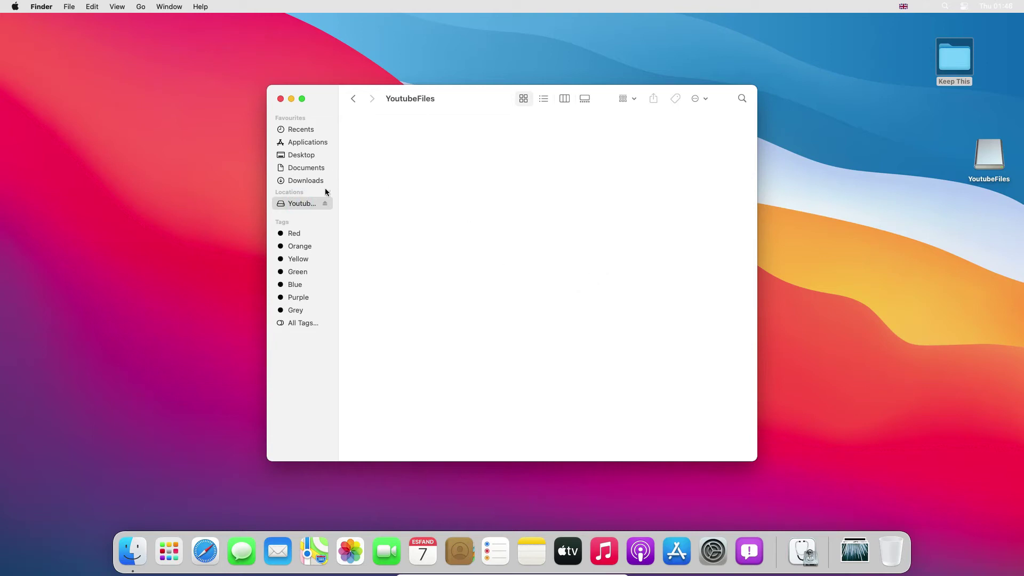
{"action": "left_click", "coordinate": [297, 184]}
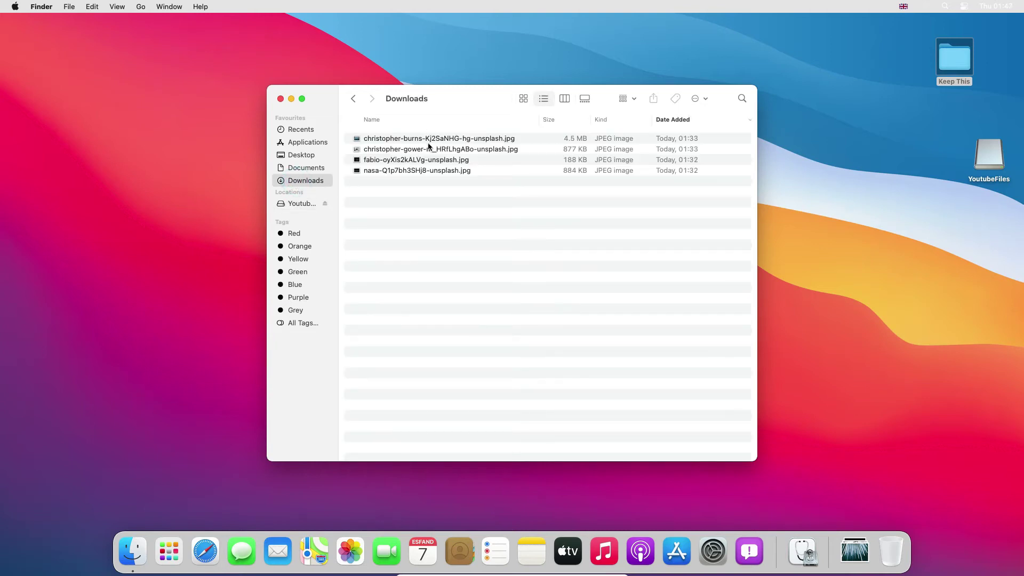
- Copy the nasa, fabio, christopher-gower and christopher-burns photos onto YoutubeFiles
{"action": "left_click", "coordinate": [431, 172]}
{"action": "left_click_drag", "start_coordinate": [415, 169], "coordinate": [307, 204]}
{"action": "left_click_drag", "start_coordinate": [394, 161], "coordinate": [308, 203]}
{"action": "left_click_drag", "start_coordinate": [401, 149], "coordinate": [307, 204]}
{"action": "left_click_drag", "start_coordinate": [376, 140], "coordinate": [304, 202]}
{"action": "left_click", "coordinate": [307, 204]}
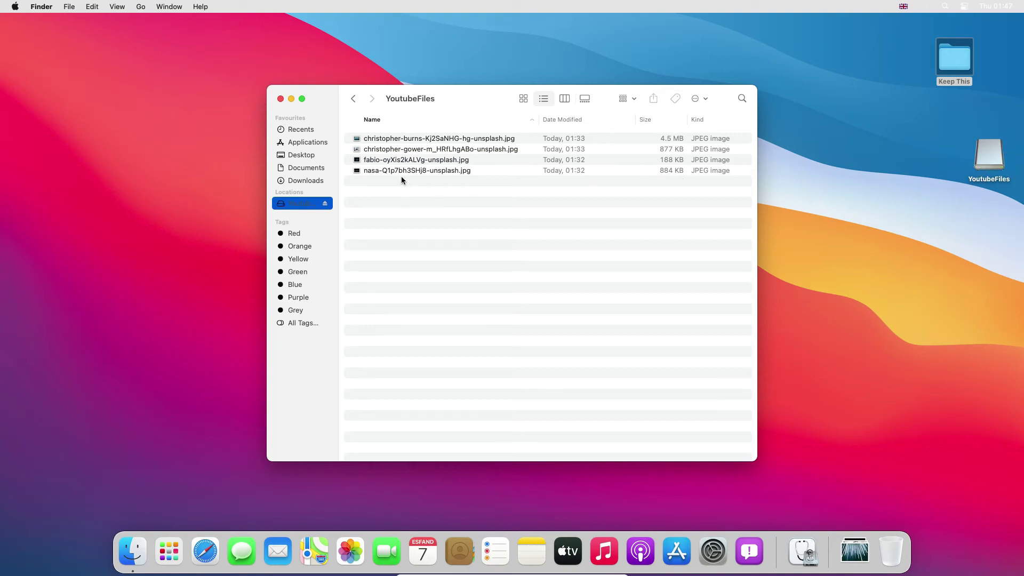
- Eject the YoutubeFiles volume and go to the Documents folder
{"action": "left_click", "coordinate": [325, 203]}
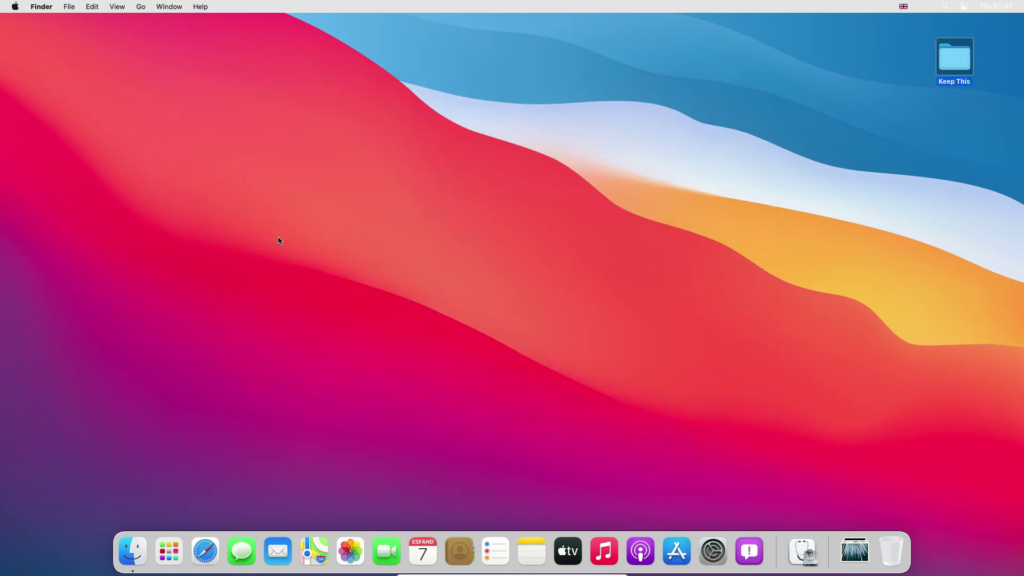
{"action": "left_click", "coordinate": [137, 558]}
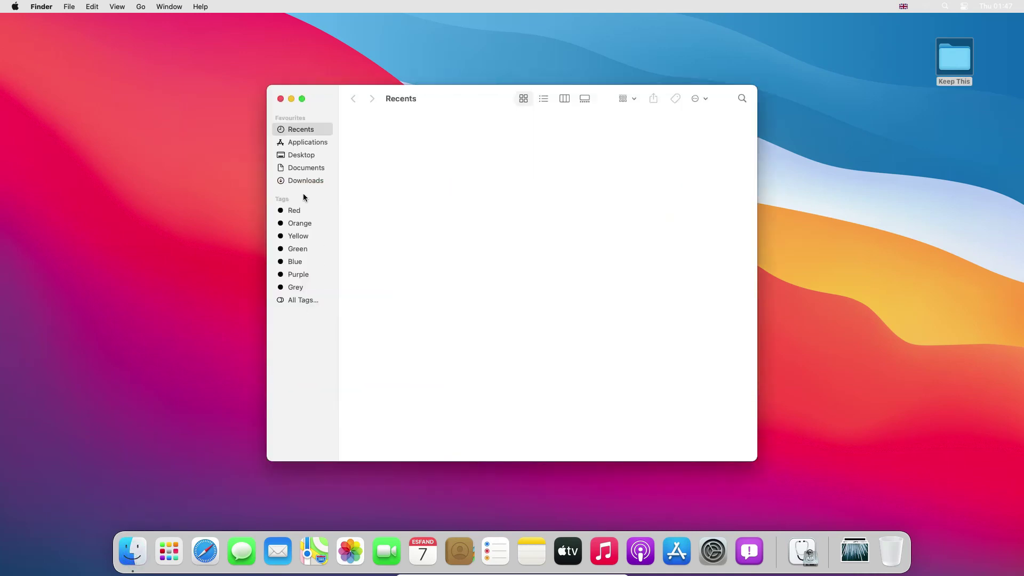
{"action": "left_click", "coordinate": [304, 169]}
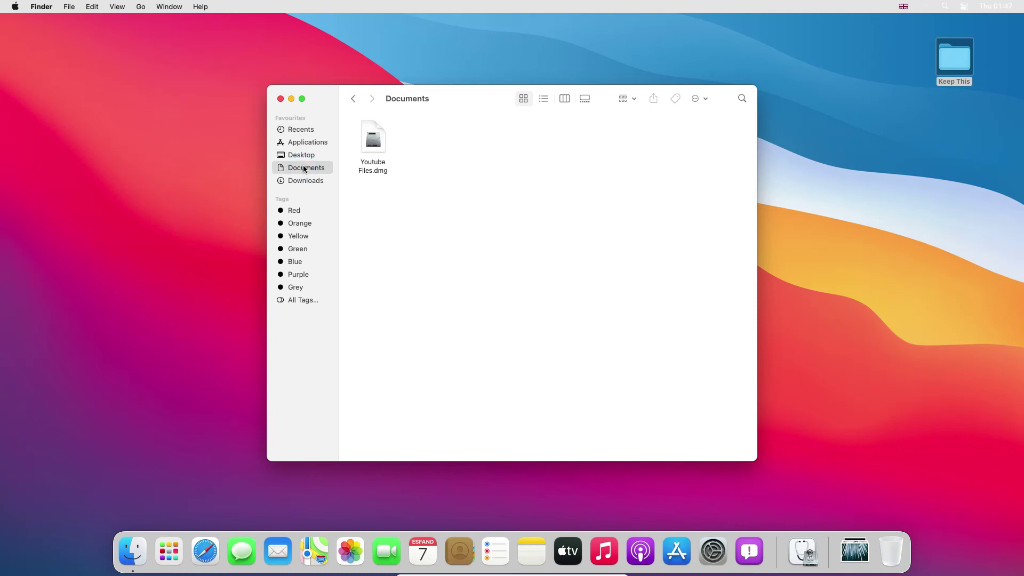
- Reopen Youtube Files.dmg and unlock it with the image password
{"action": "left_click", "coordinate": [372, 147]}
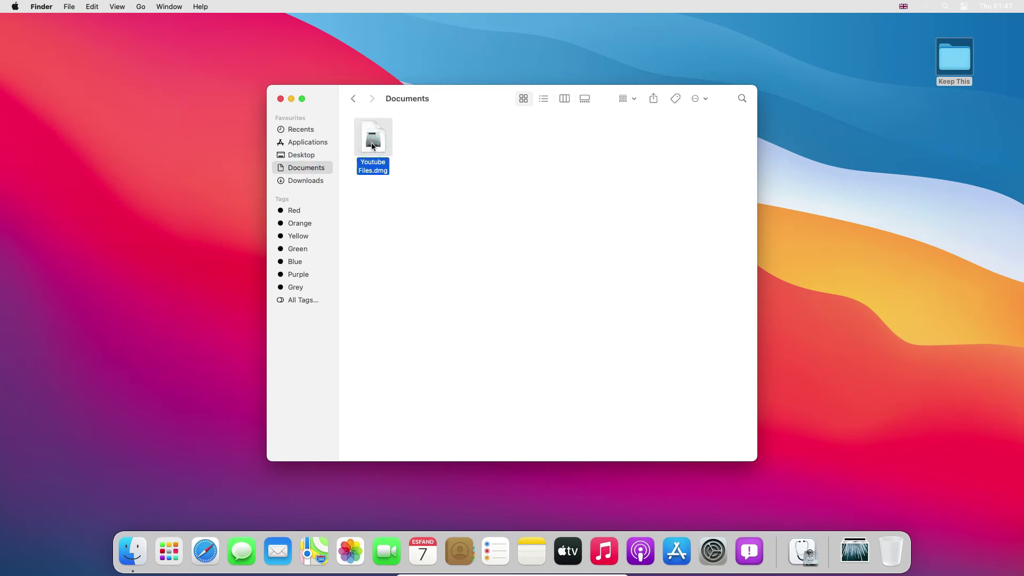
{"action": "double_click", "coordinate": [371, 145]}
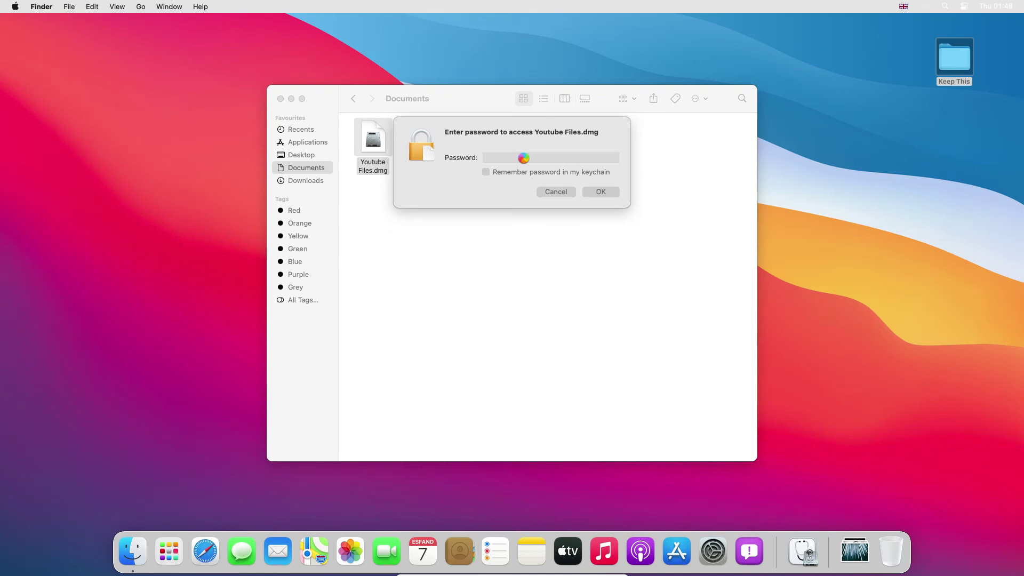
{"action": "type", "text": "•"}
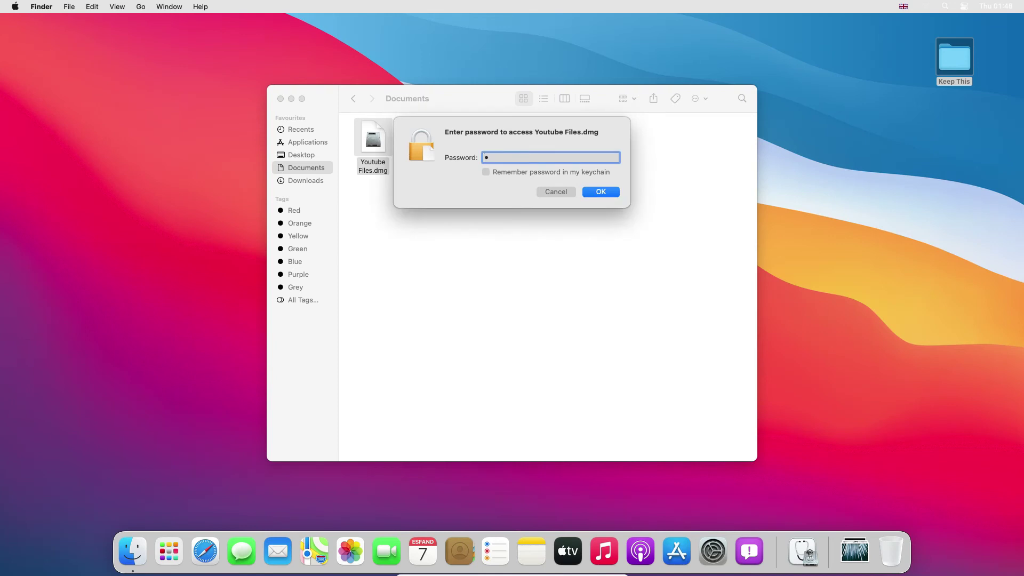
{"action": "type", "text": "••••••••••••••••"}
{"action": "left_click", "coordinate": [588, 191]}
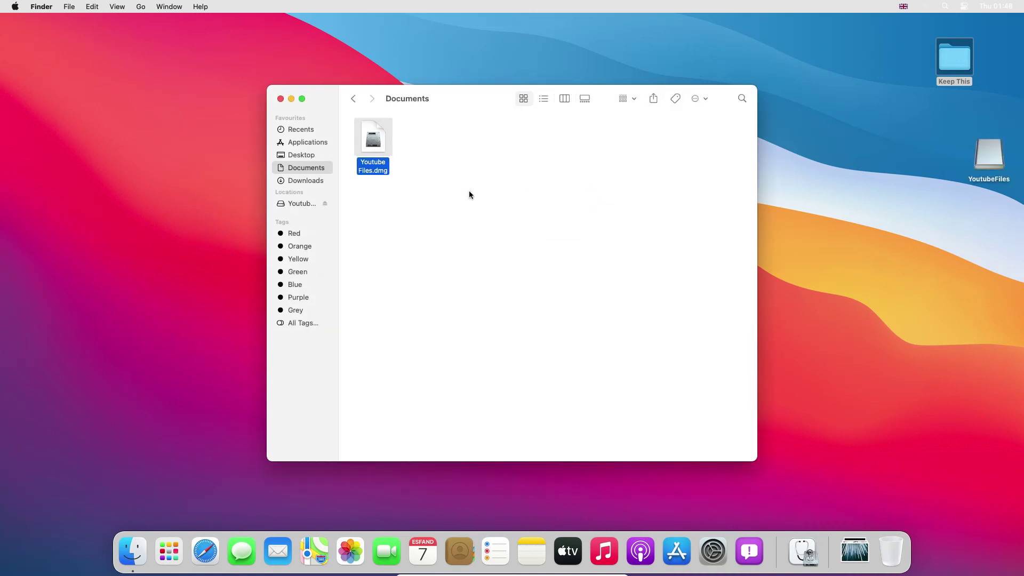
- Move the christopher-burns photo on YoutubeFiles to the Bin
{"action": "left_click", "coordinate": [290, 204]}
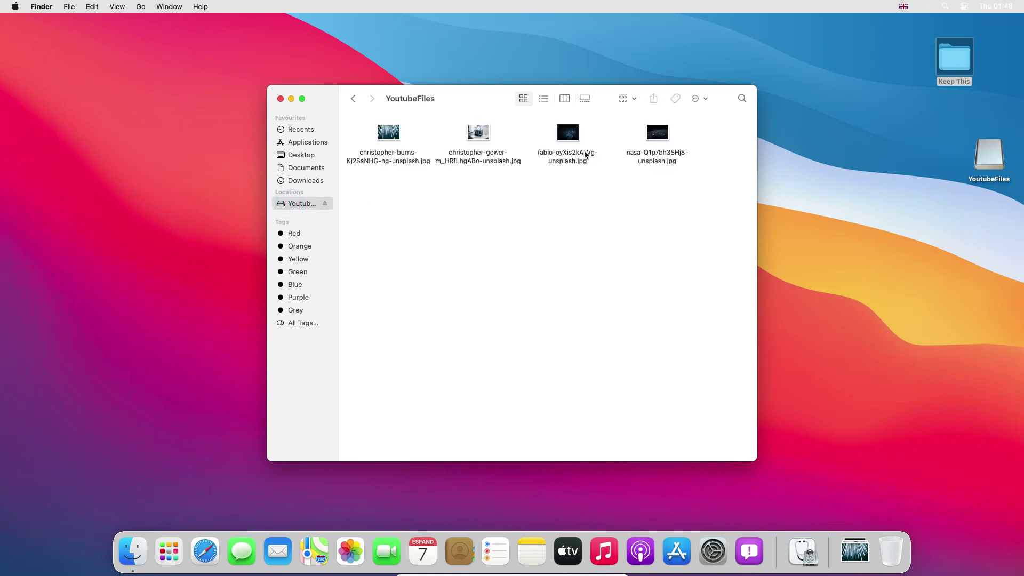
{"action": "left_click", "coordinate": [388, 144]}
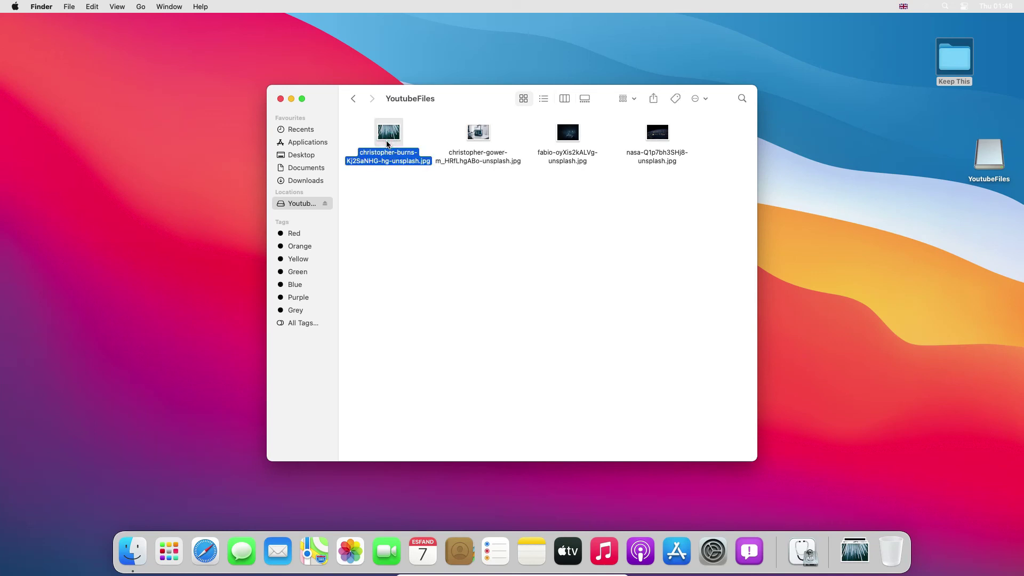
{"action": "right_click", "coordinate": [388, 144]}
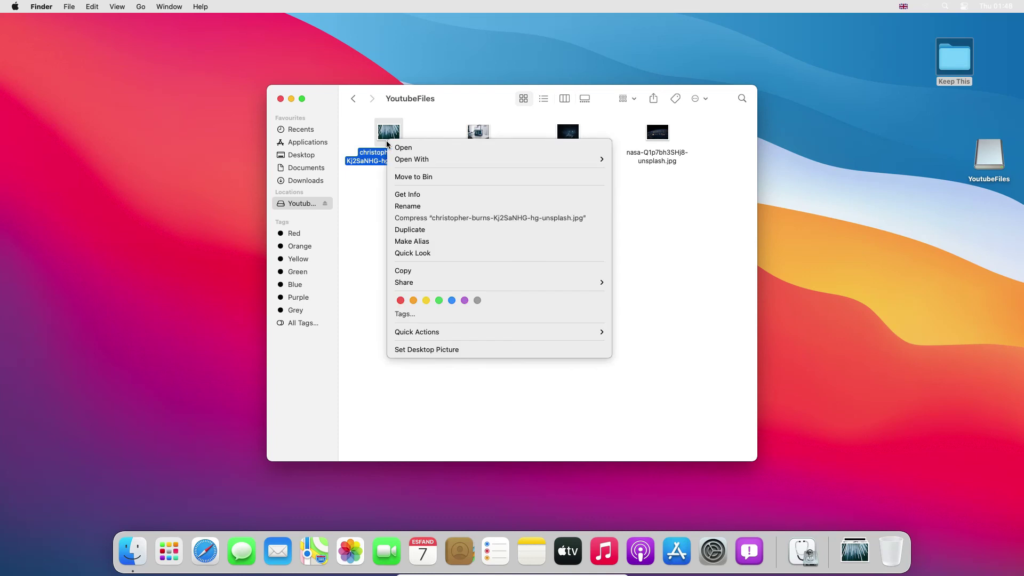
{"action": "left_click", "coordinate": [409, 178]}
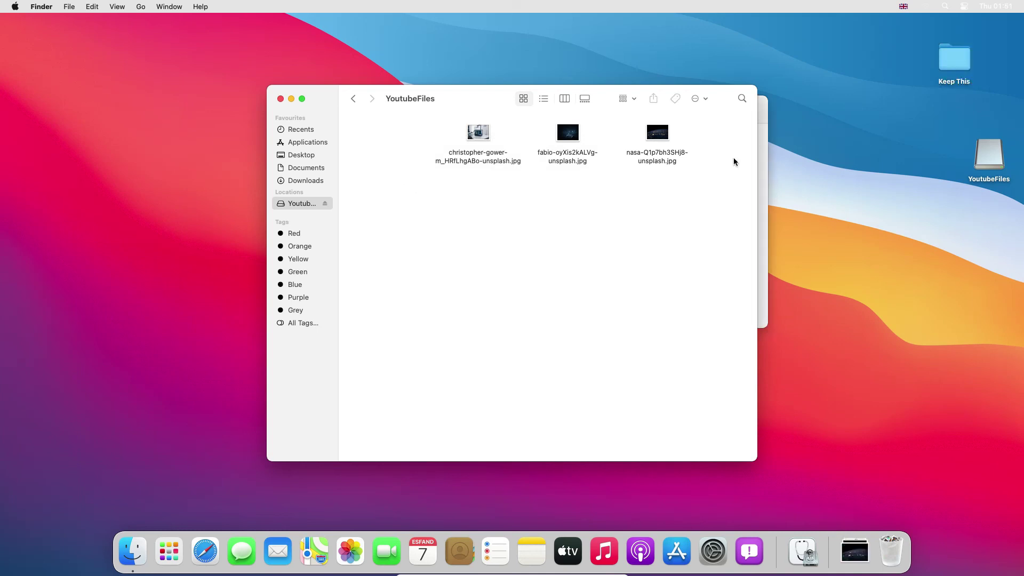
- Copy the Keep This desktop folder onto YoutubeFiles, placing it beside the photos
{"action": "left_click", "coordinate": [945, 73]}
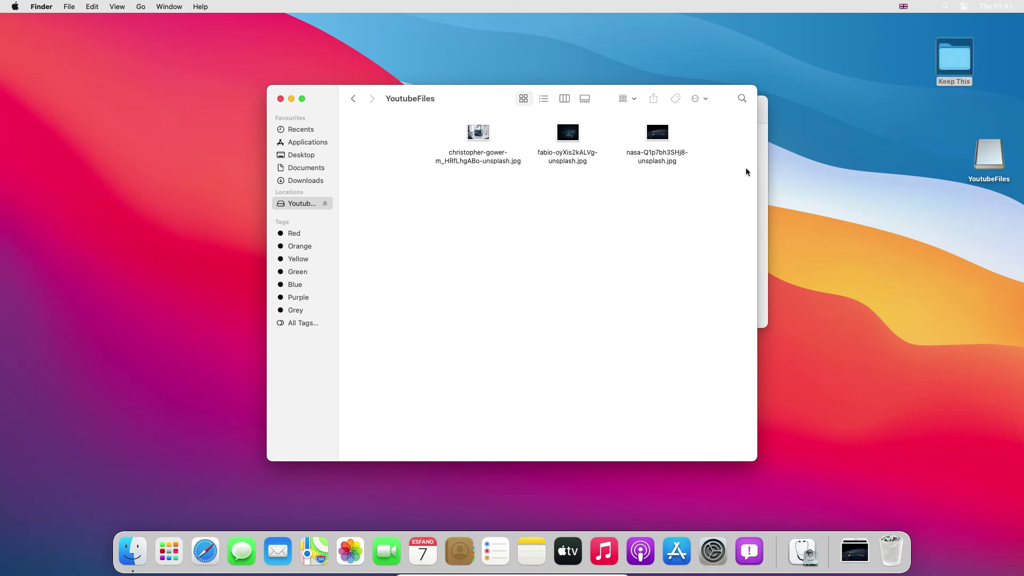
{"action": "left_click_drag", "start_coordinate": [746, 171], "coordinate": [530, 213]}
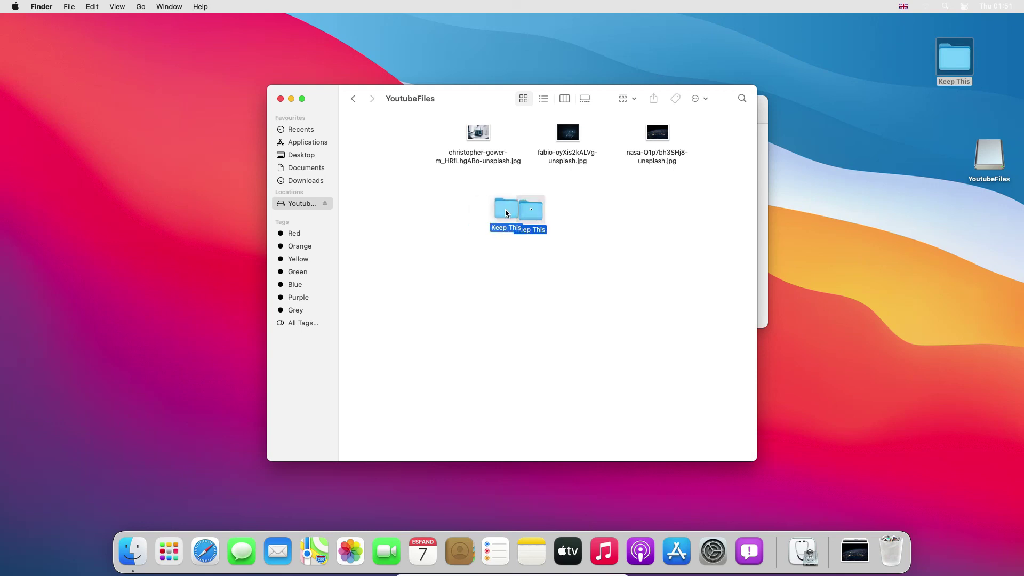
{"action": "left_click_drag", "start_coordinate": [504, 209], "coordinate": [721, 141]}
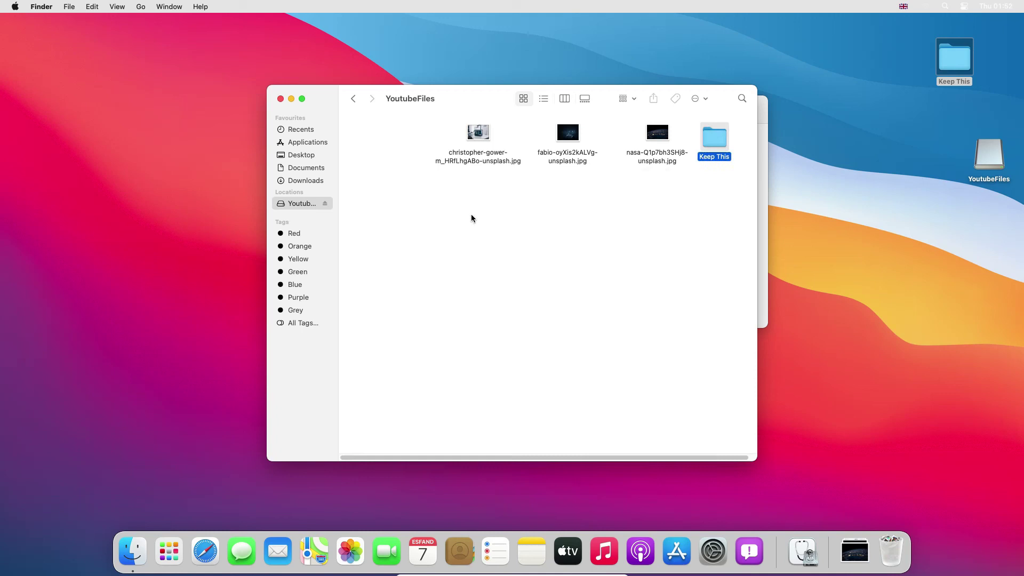